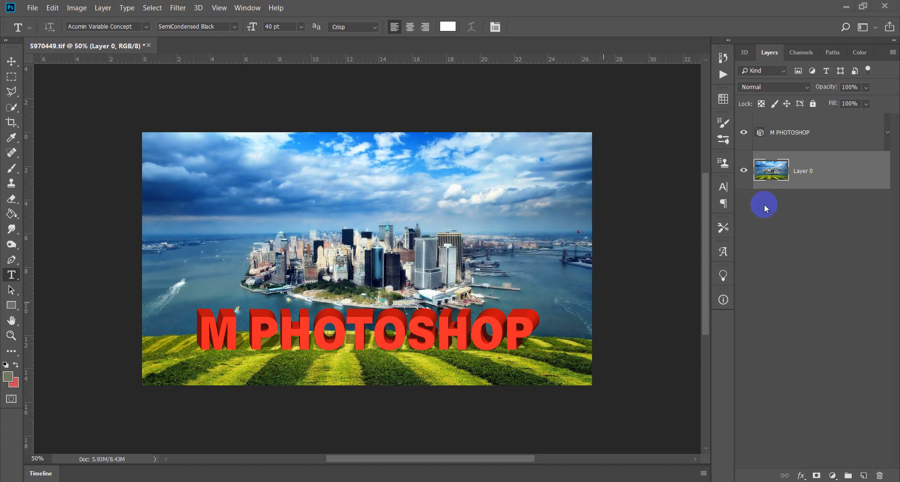
# Quick-export the background photo layer as a JPG to the Desktop with the file name Layer 0.
pyautogui.rightClick(833, 169)
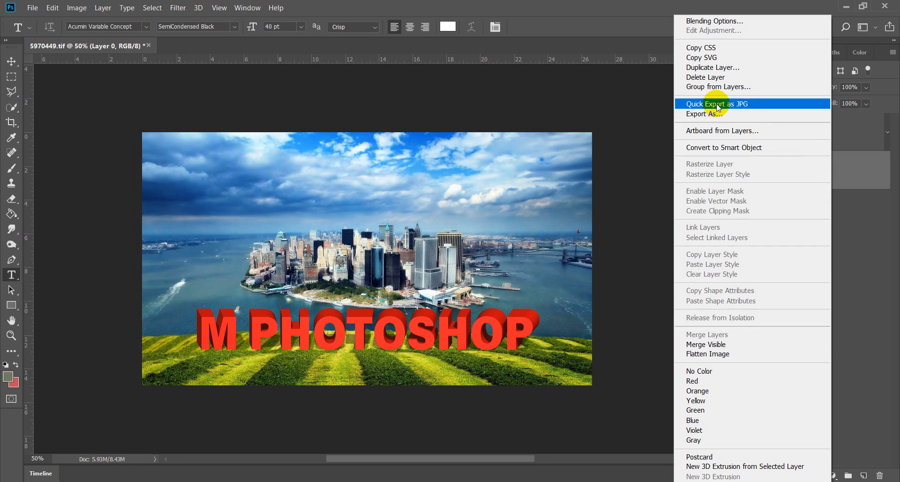
pyautogui.click(731, 105)
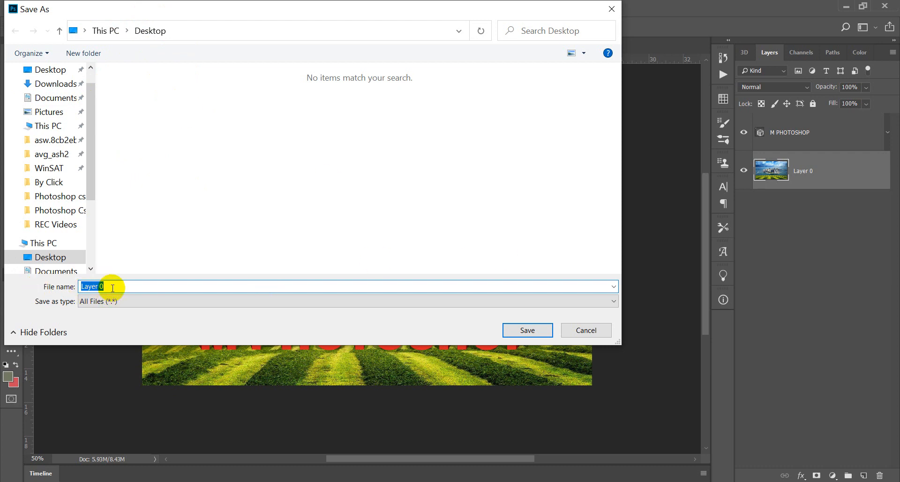
pyautogui.click(509, 328)
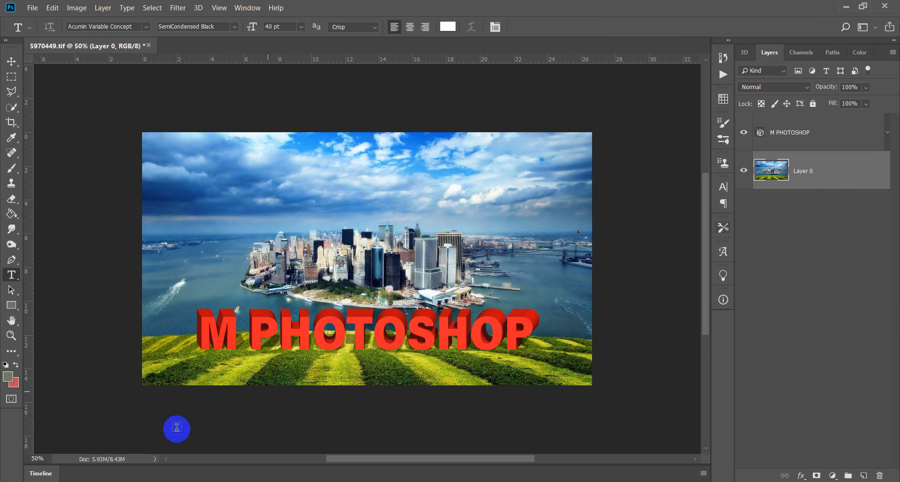
# Switch to File Explorer and view the exported Layer 0 image on the Desktop, and return to Photoshop.
pyautogui.click(77, 481)
pyautogui.click(128, 204)
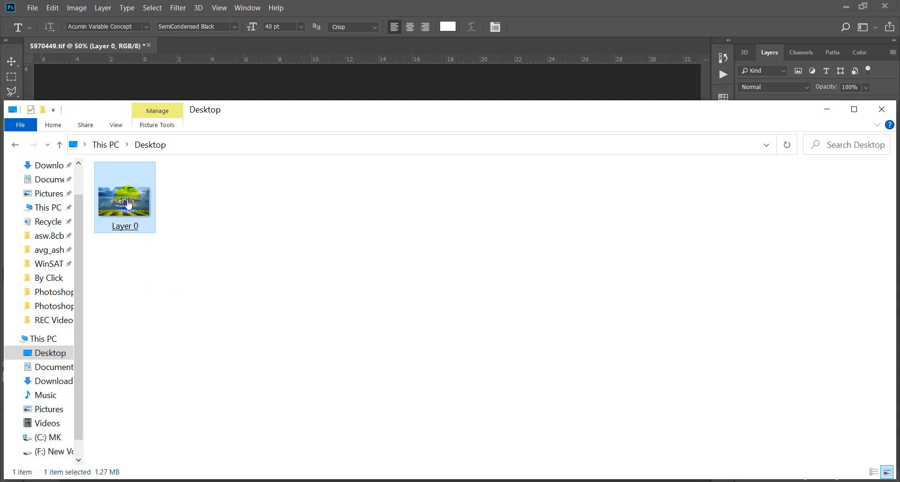
pyautogui.doubleClick(129, 204)
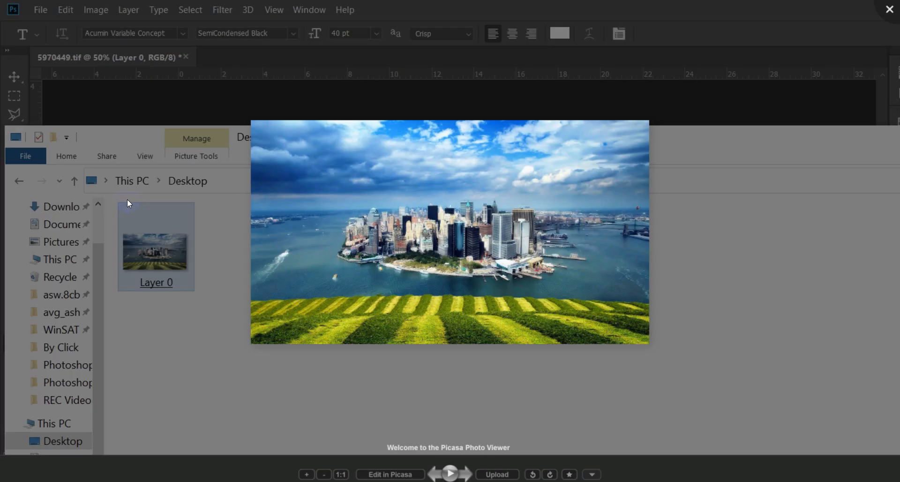
pyautogui.click(890, 9)
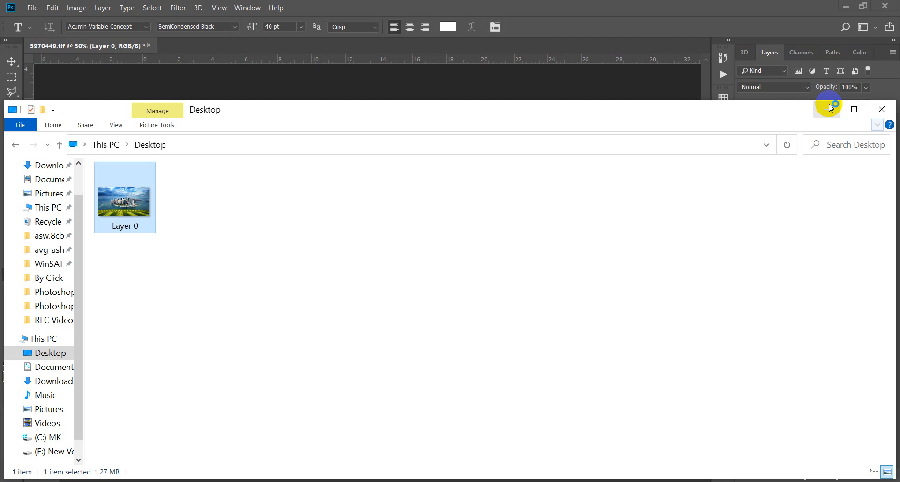
pyautogui.click(828, 109)
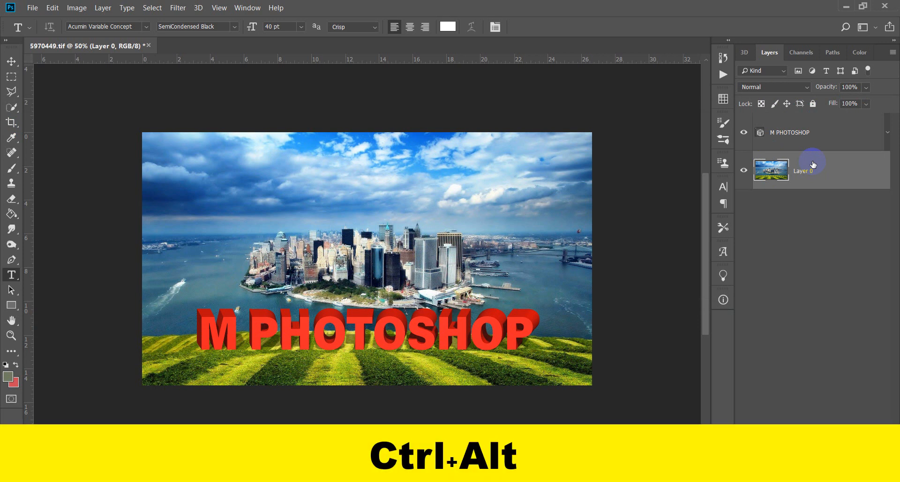
# Group all layers and quick-export the group as a JPG to the Desktop with the file name Group 1.
pyautogui.hotkey('ctrl', 'alt', 'a')
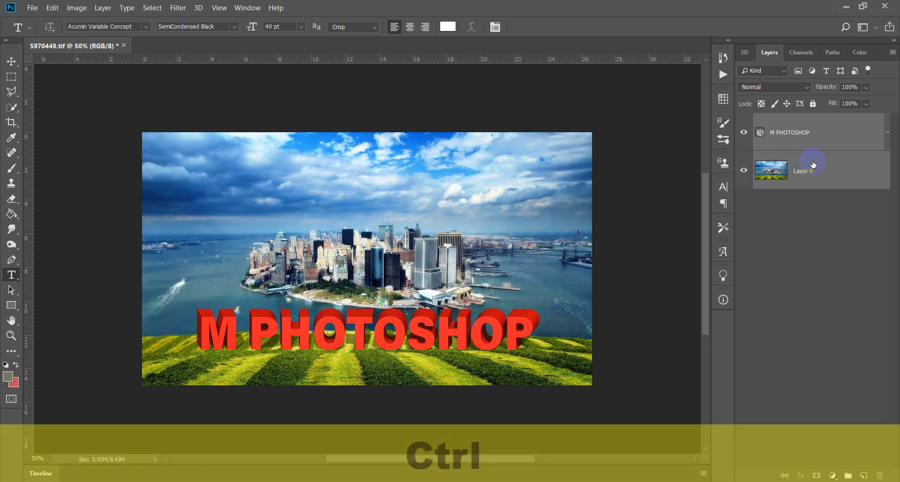
pyautogui.hotkey('ctrl', 'g')
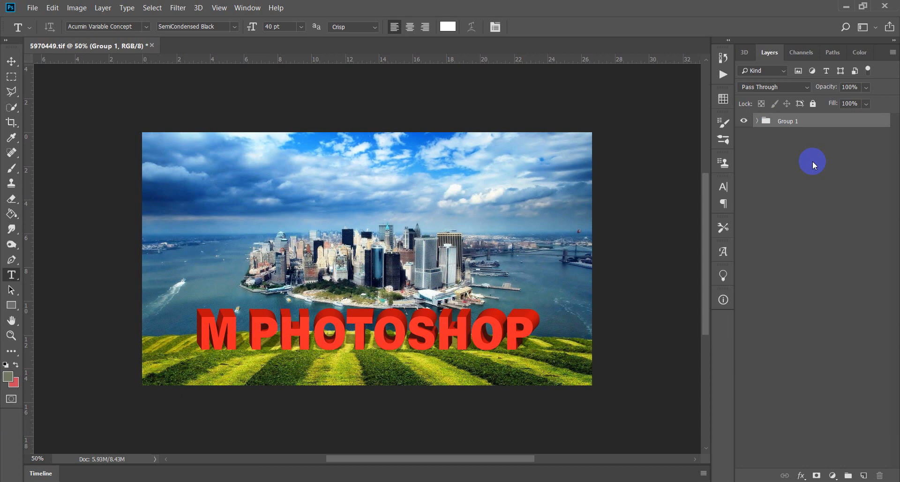
pyautogui.rightClick(814, 119)
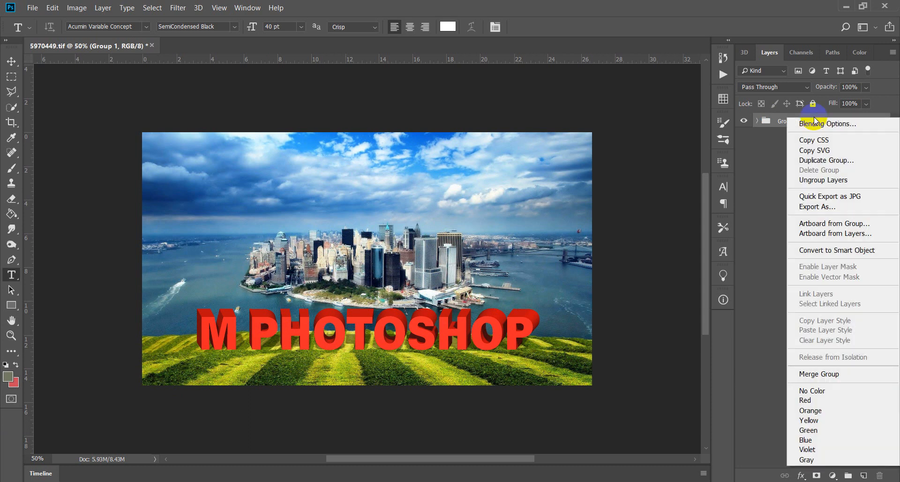
pyautogui.click(849, 197)
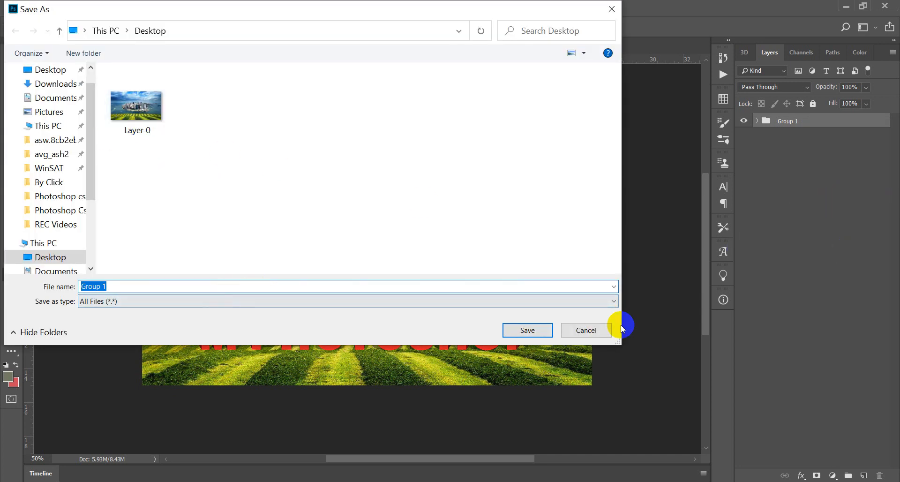
pyautogui.click(535, 331)
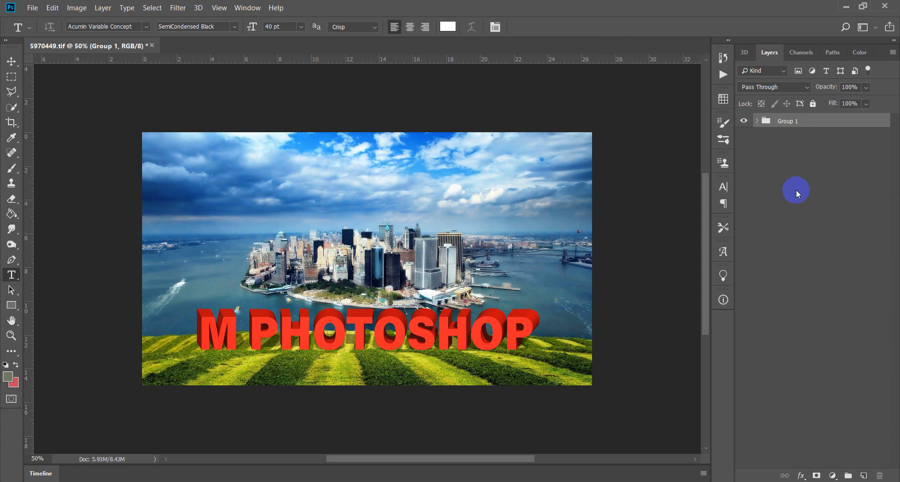
pyautogui.rightClick(840, 120)
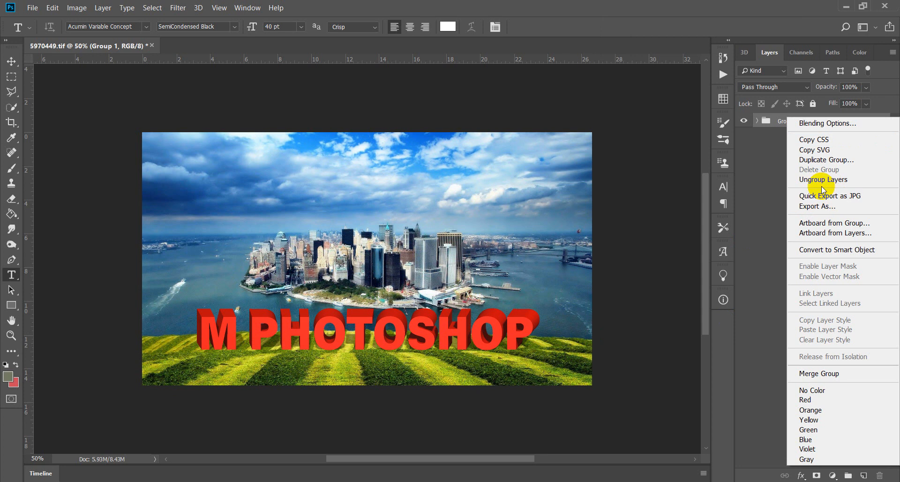
pyautogui.click(766, 172)
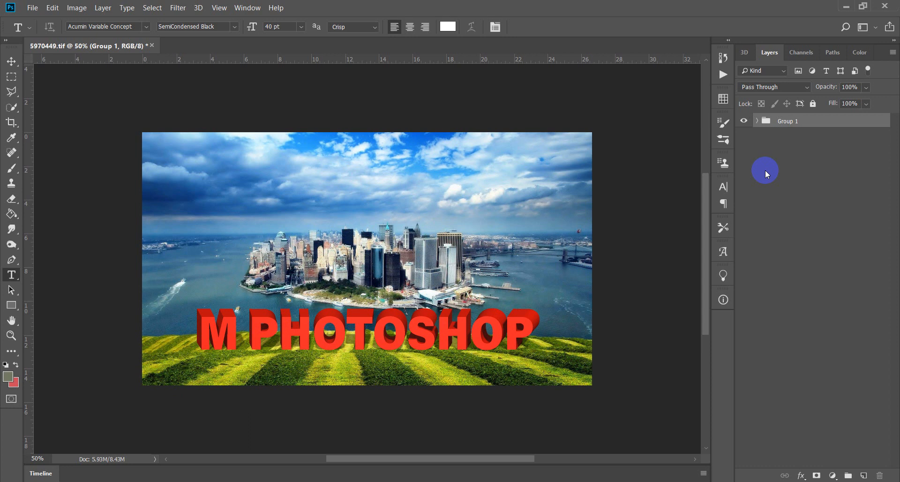
# Open the export preferences and set the quick export format to PNG with transparency turned off.
pyautogui.click(33, 12)
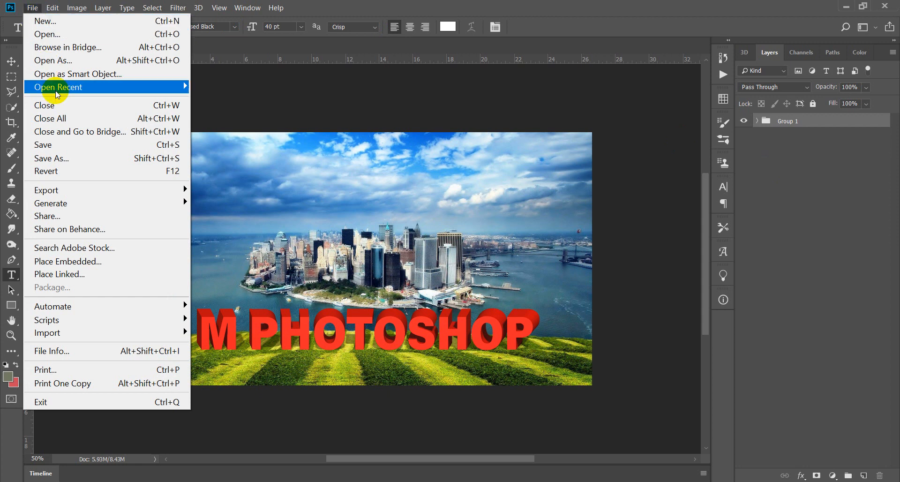
pyautogui.moveTo(151, 187)
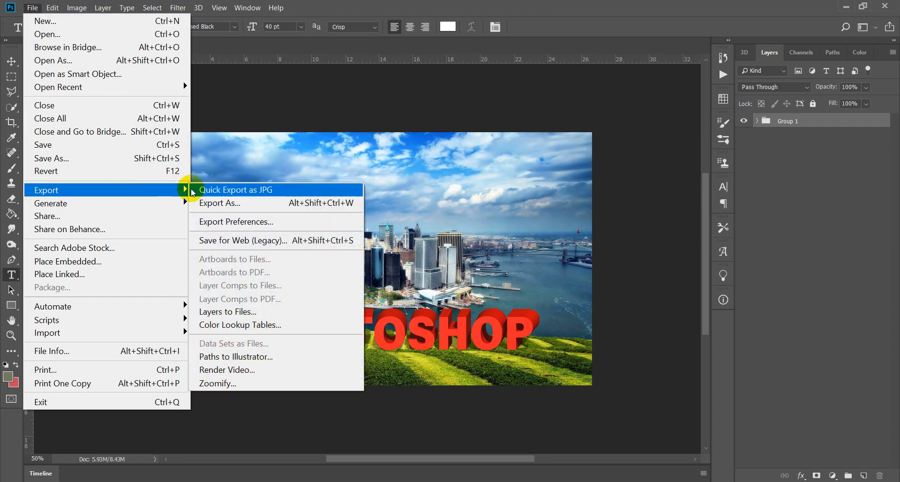
pyautogui.click(249, 222)
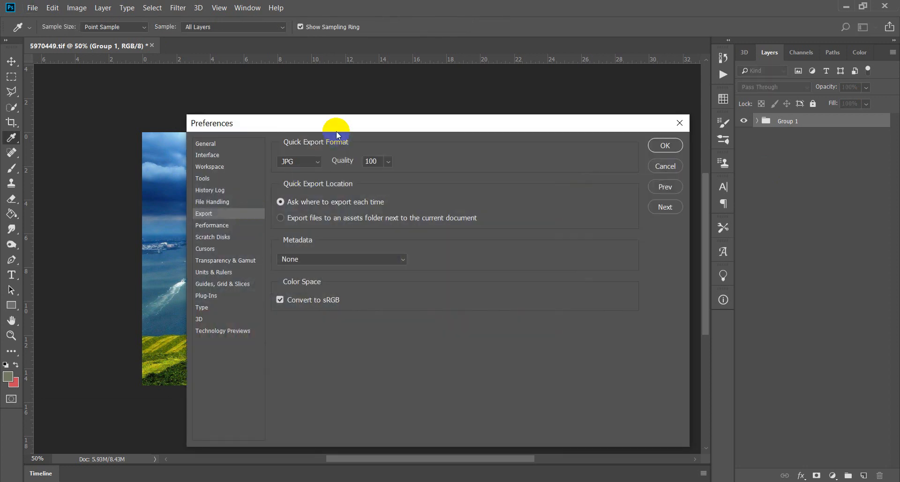
pyautogui.moveTo(338, 125); pyautogui.dragTo(285, 88)
pyautogui.click(268, 121)
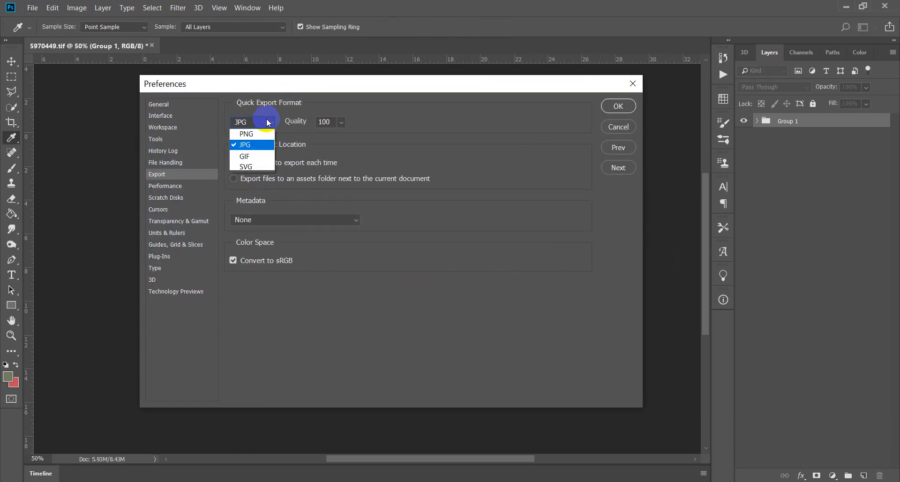
pyautogui.click(248, 134)
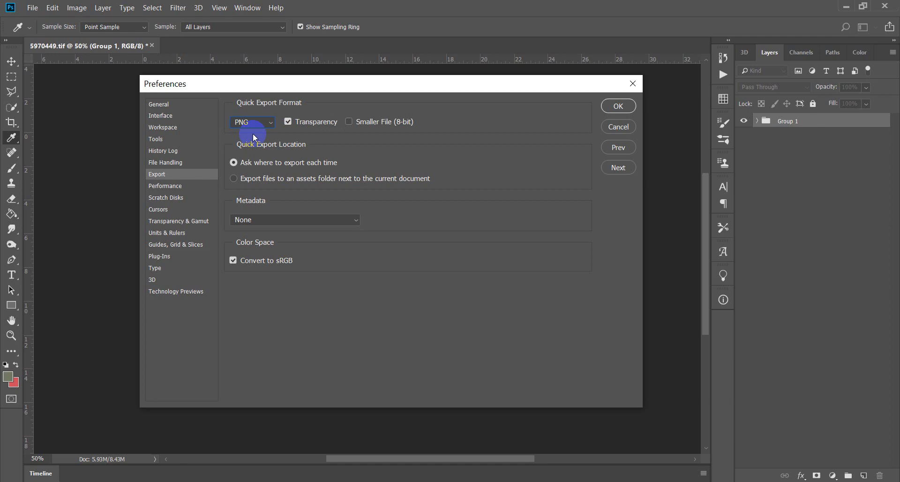
pyautogui.click(287, 124)
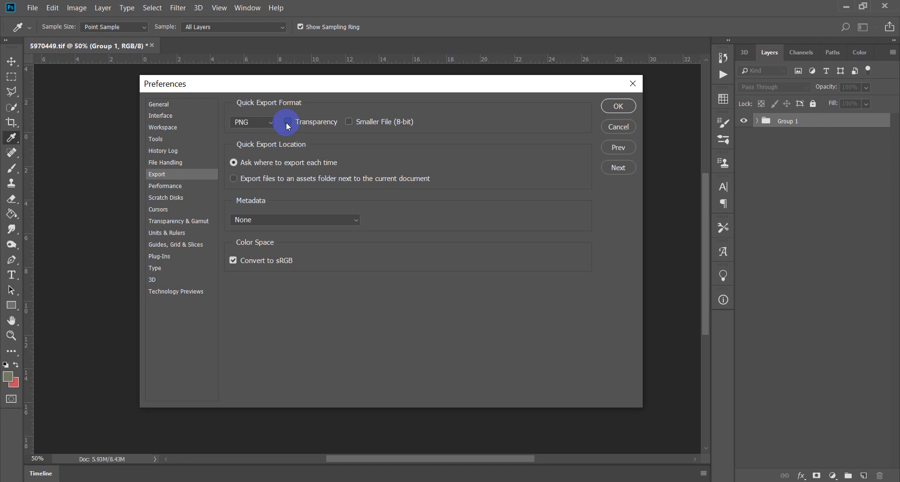
# Set the quick export format to JPG, look at its quality control and apply the export preferences.
pyautogui.click(257, 122)
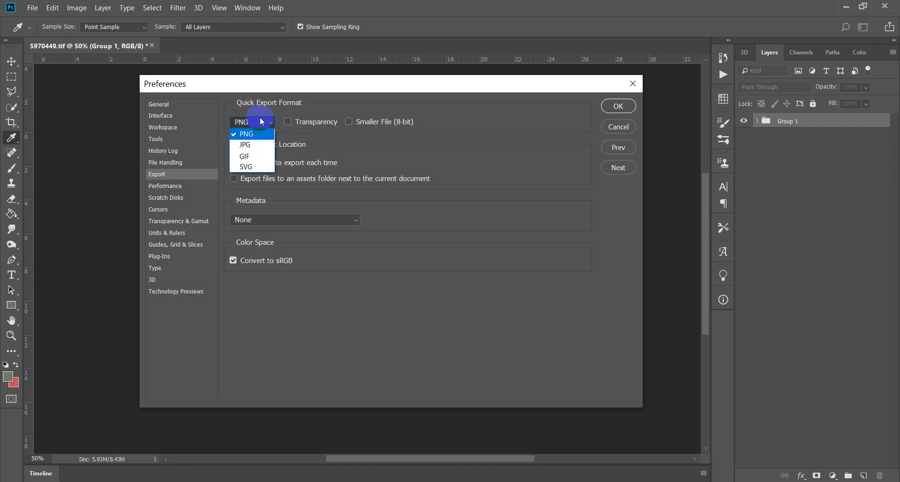
pyautogui.click(249, 145)
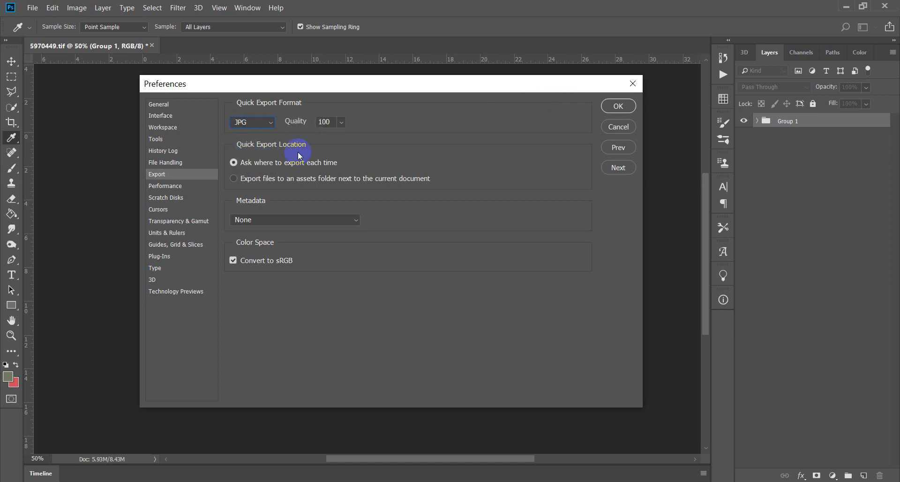
pyautogui.click(340, 123)
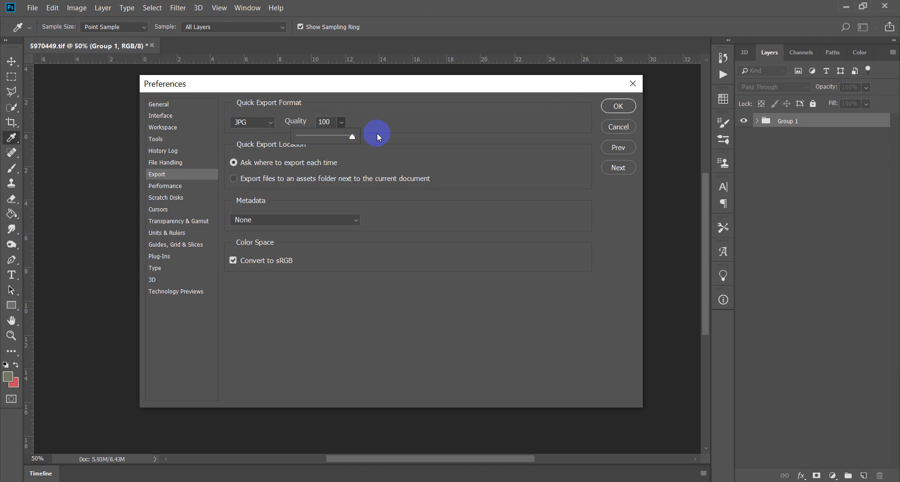
pyautogui.click(372, 131)
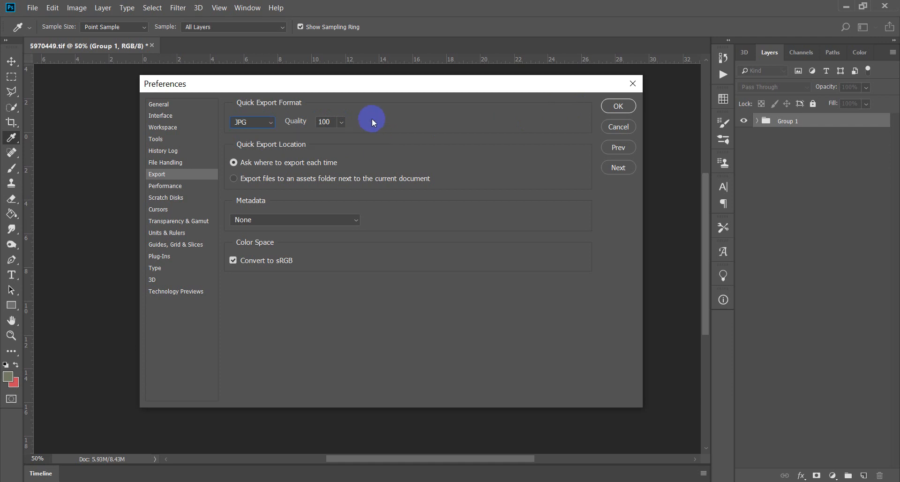
pyautogui.click(619, 106)
pyautogui.press('t')
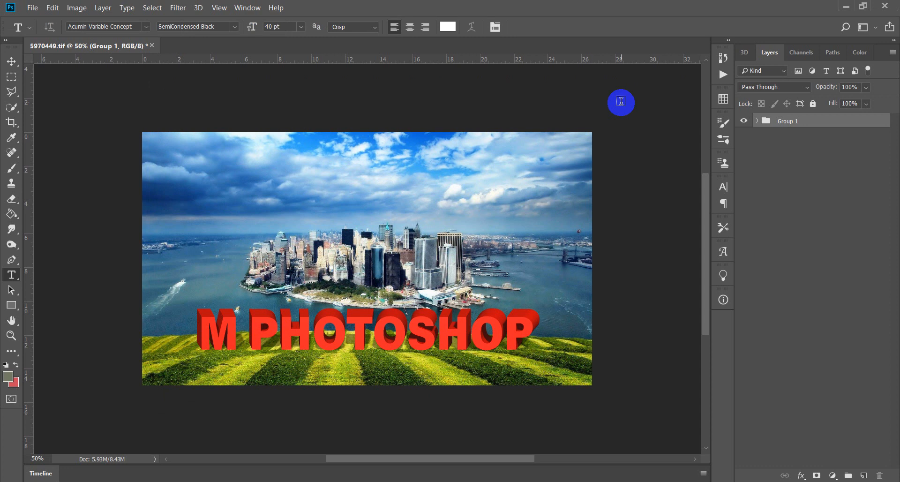
# Ungroup Group 1 and convert the M PHOTOSHOP 3D text layer to a smart object.
pyautogui.click(806, 121)
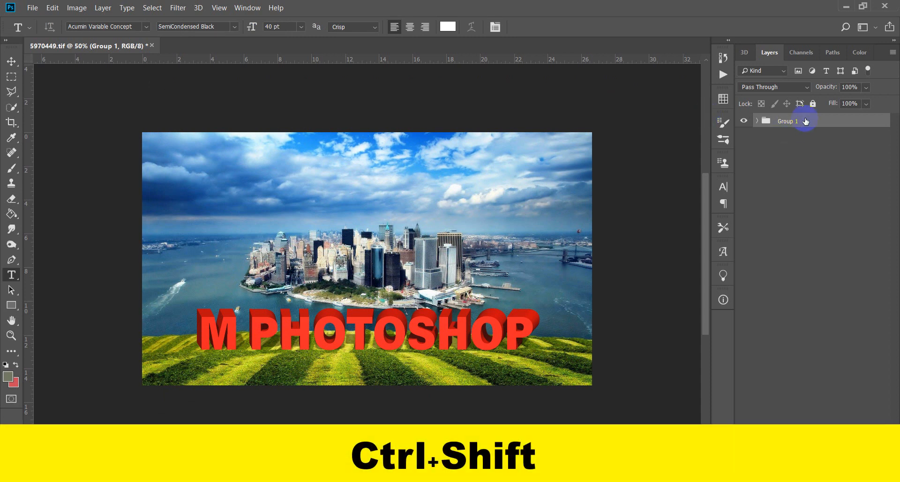
pyautogui.hotkey('ctrl', 'shift', 'g')
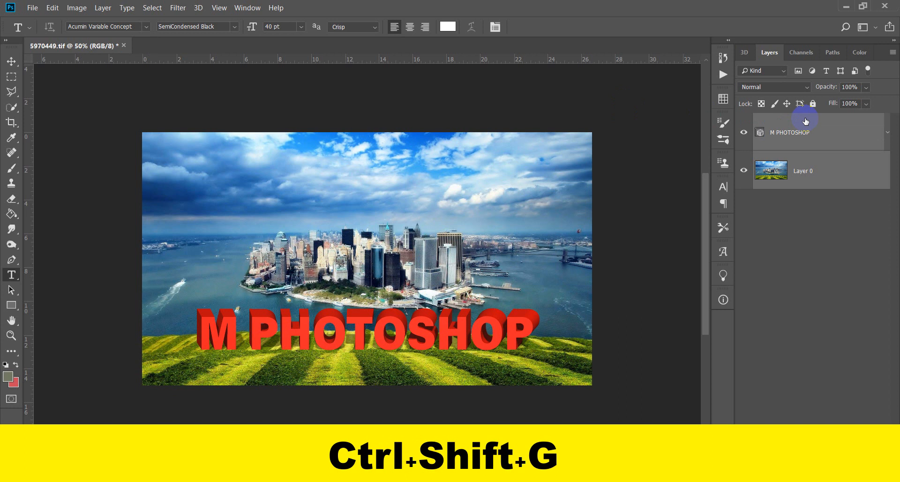
pyautogui.click(851, 133)
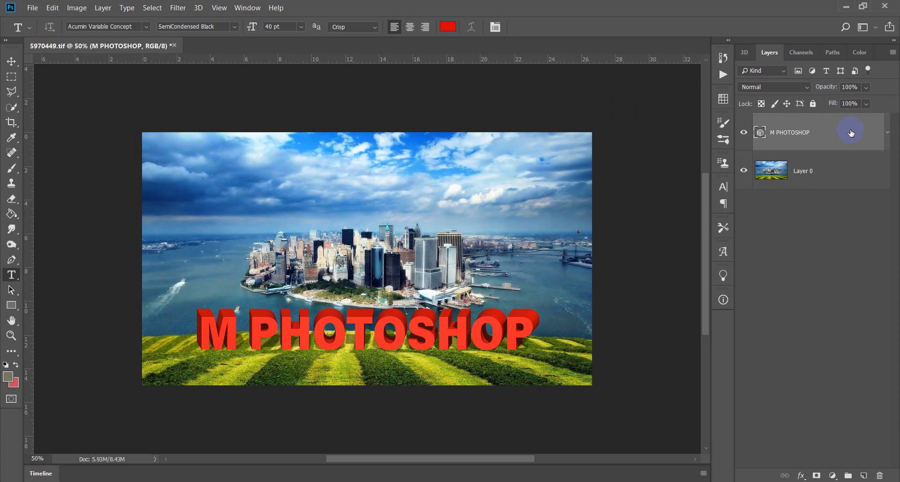
pyautogui.rightClick(852, 133)
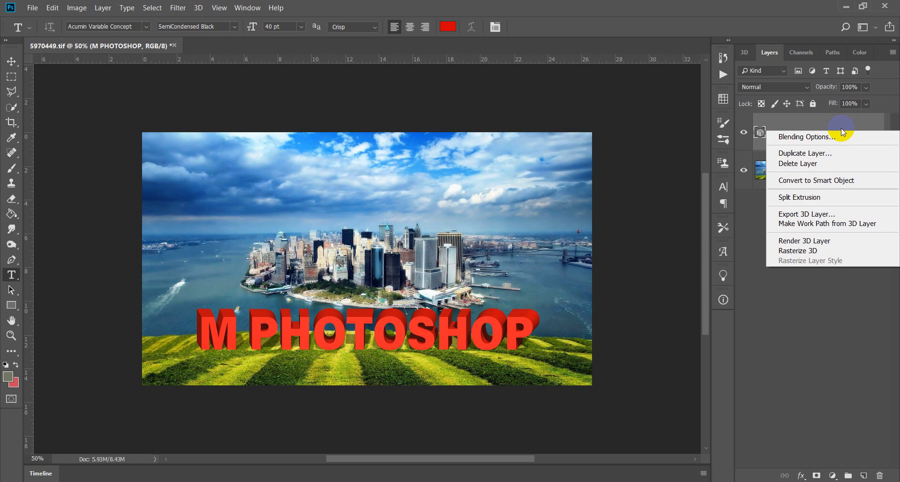
pyautogui.rightClick(837, 123)
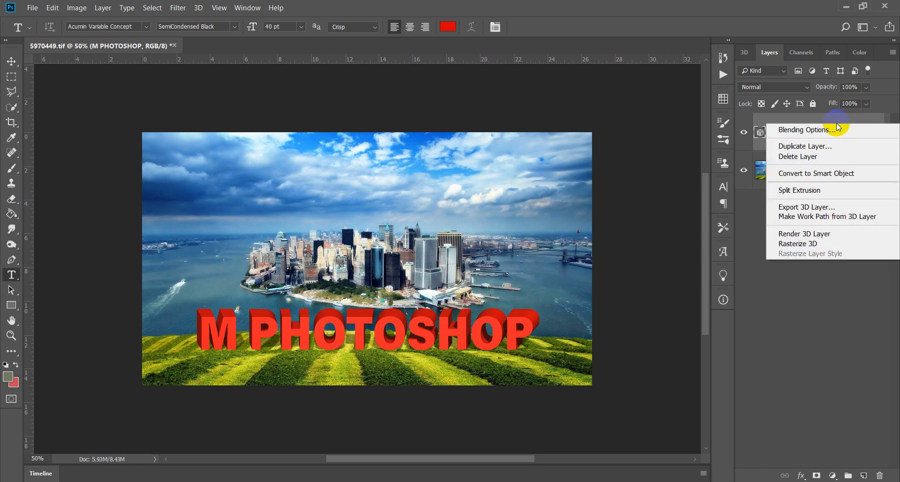
pyautogui.click(830, 173)
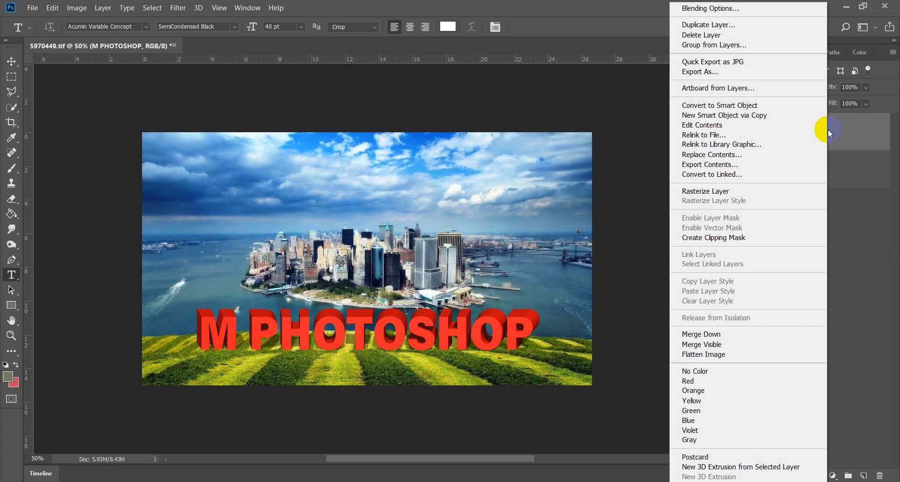
# Quick-export the M PHOTOSHOP smart object layer as a JPG to the Desktop with the file name M PHOTOSHOP.
pyautogui.click(734, 67)
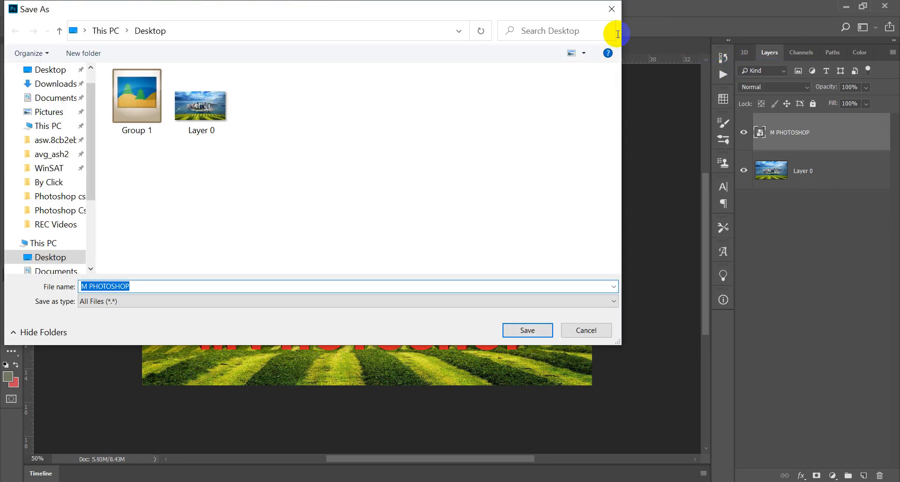
pyautogui.moveTo(428, 10); pyautogui.dragTo(510, 85)
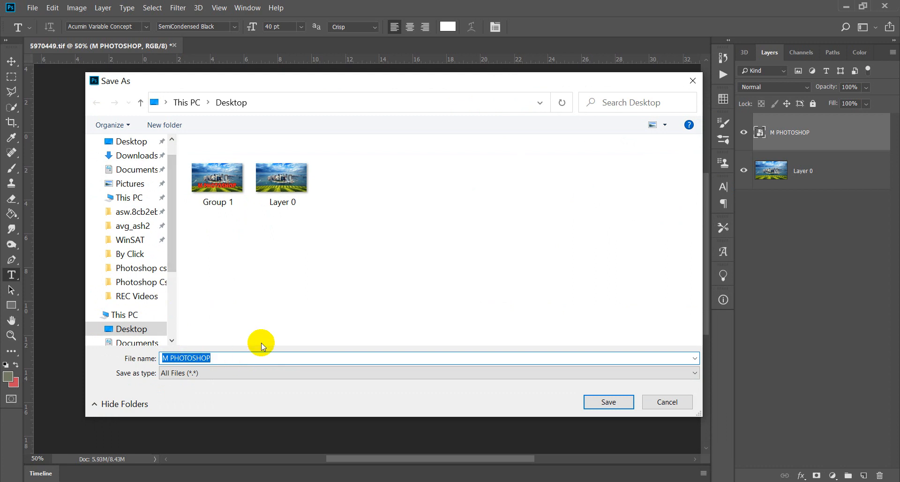
pyautogui.click(593, 400)
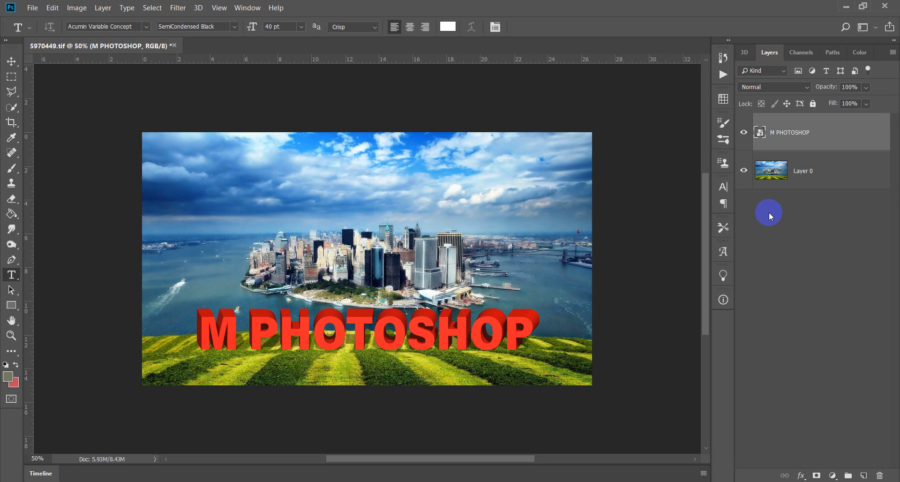
# Switch to File Explorer and view the exported M PHOTOSHOP image on the Desktop, and return to Photoshop.
pyautogui.click(77, 478)
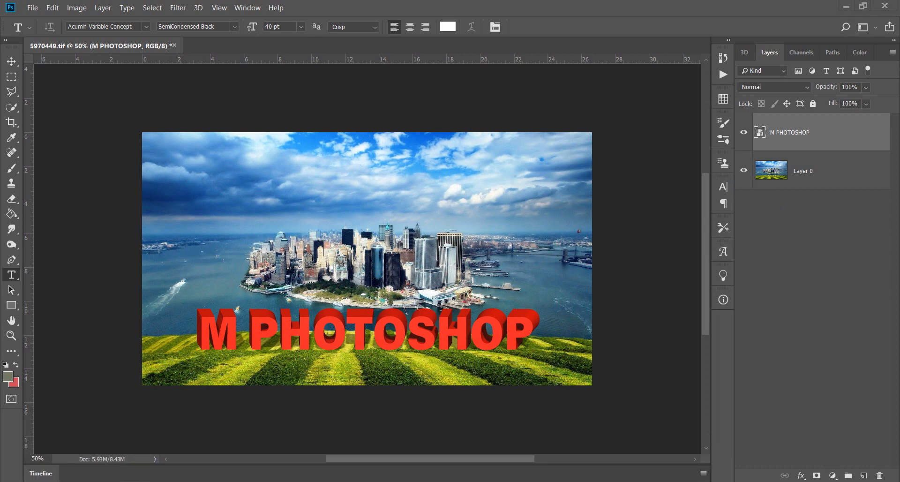
pyautogui.click(258, 211)
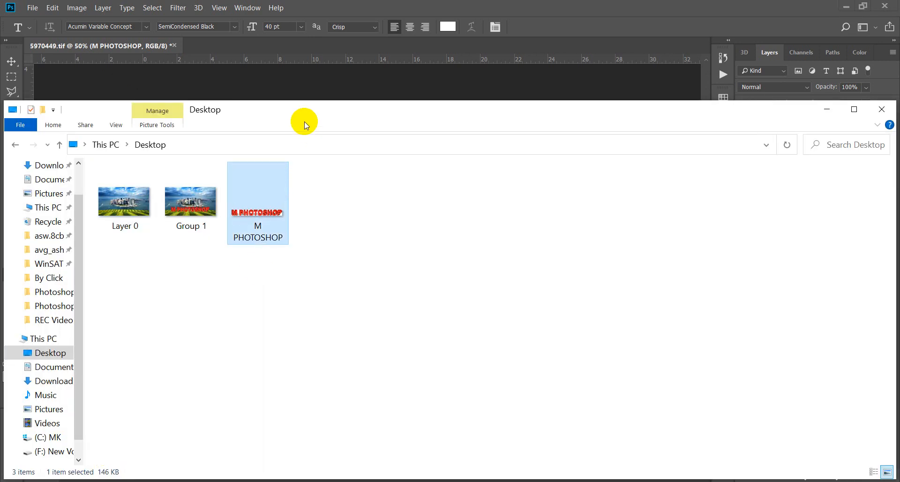
pyautogui.doubleClick(258, 211)
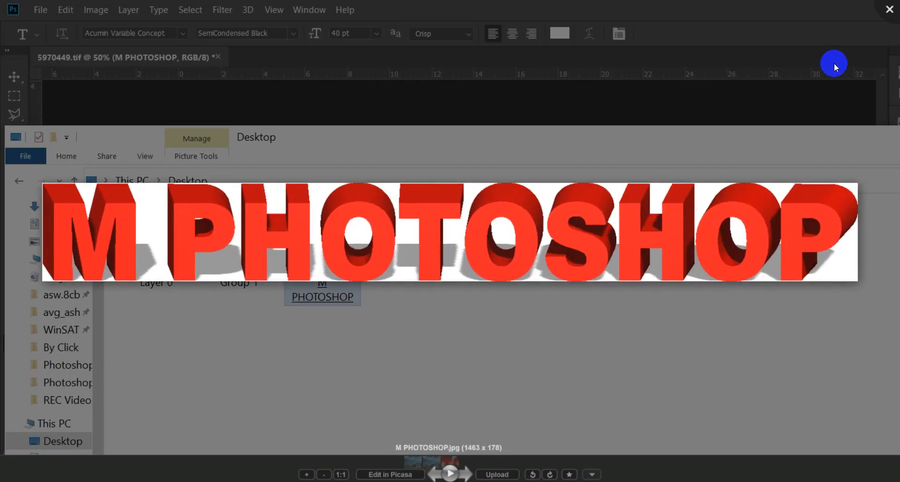
pyautogui.click(885, 16)
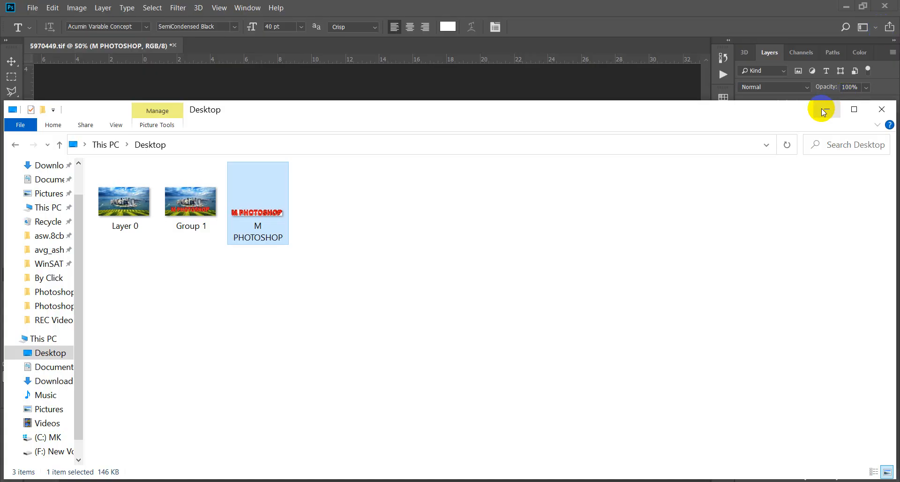
pyautogui.click(821, 111)
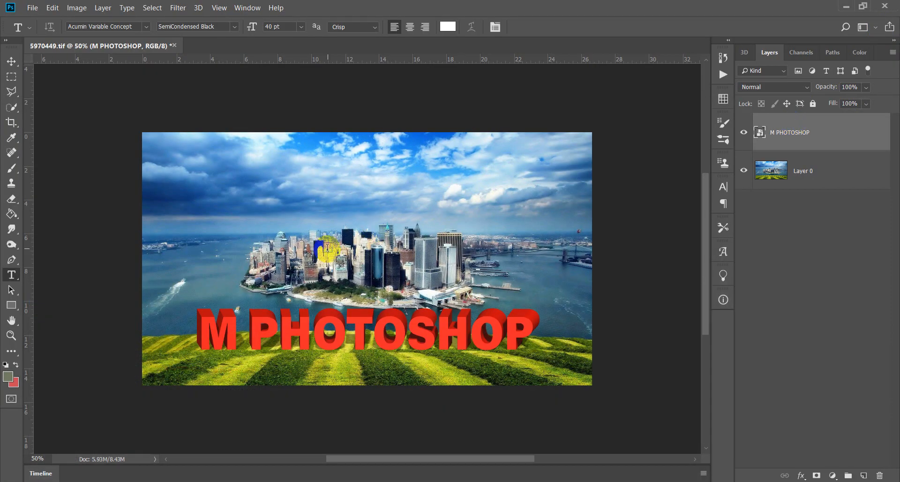